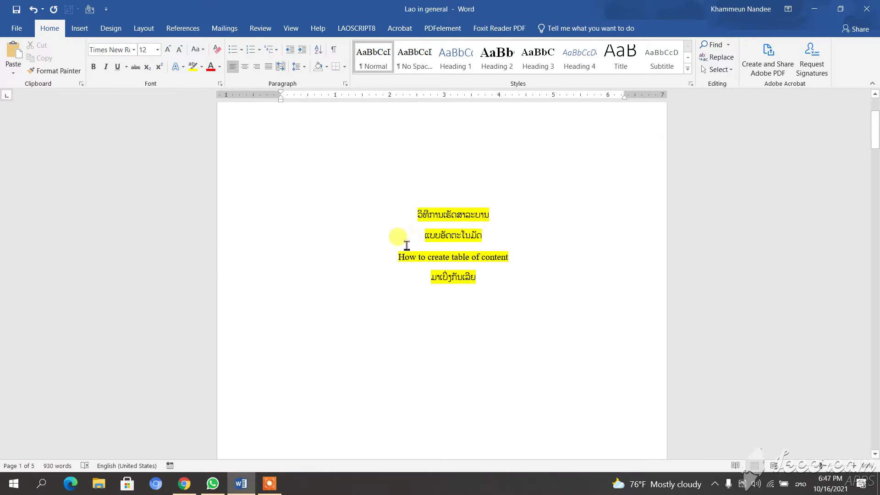
- Apply the Heading 1 style to the section title "I. Lao in general"
left_click(399, 262)
scroll(427, 289, "down", 10)
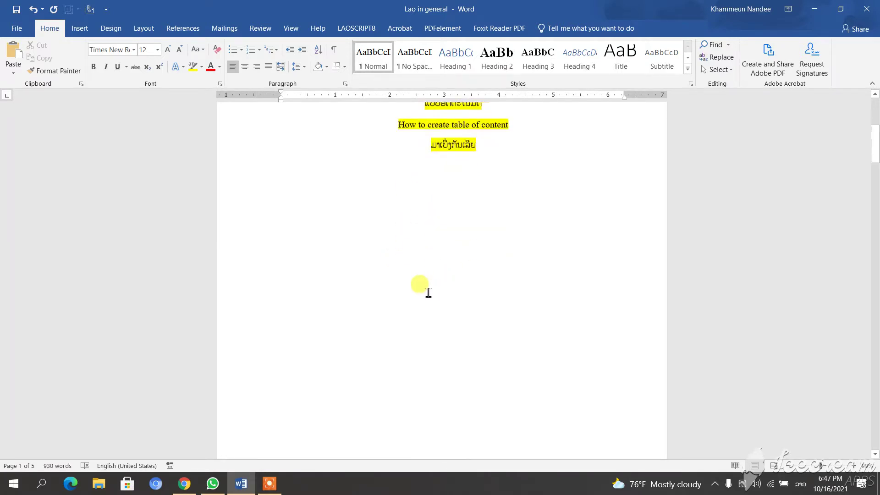
scroll(427, 286, "down", 10)
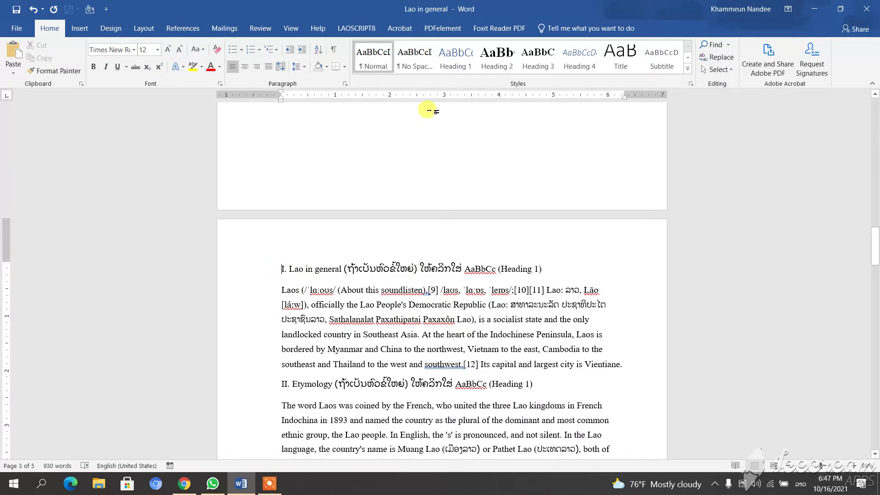
left_click(454, 59)
- Apply the Heading 1 style to the section titles "II. Etymology" and "III. History"
scroll(280, 280, "down", 3)
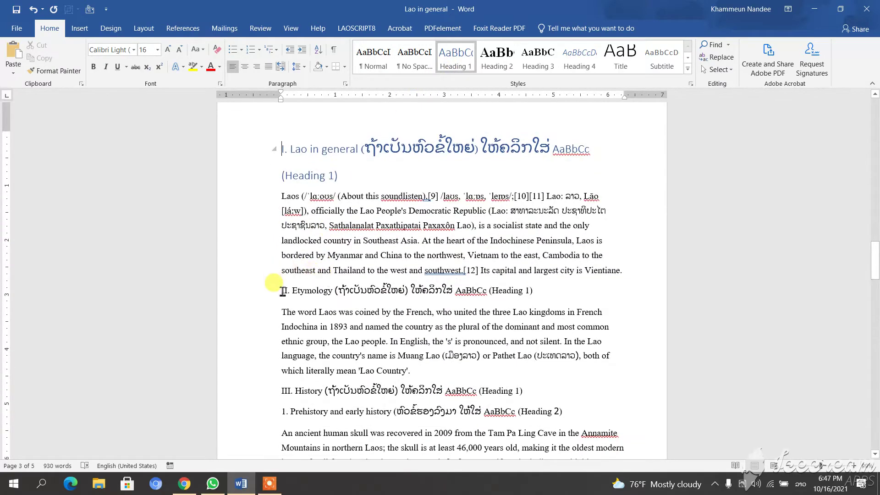
left_click(283, 290)
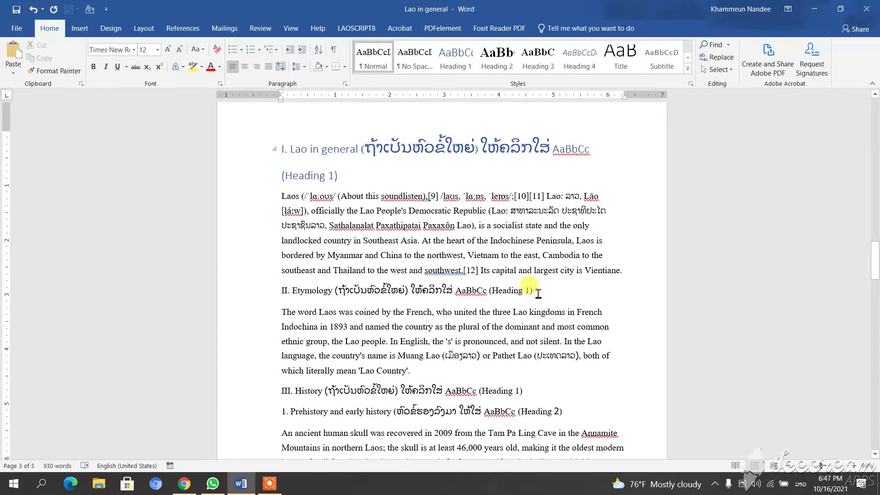
left_click(455, 59)
scroll(290, 303, "down", 3)
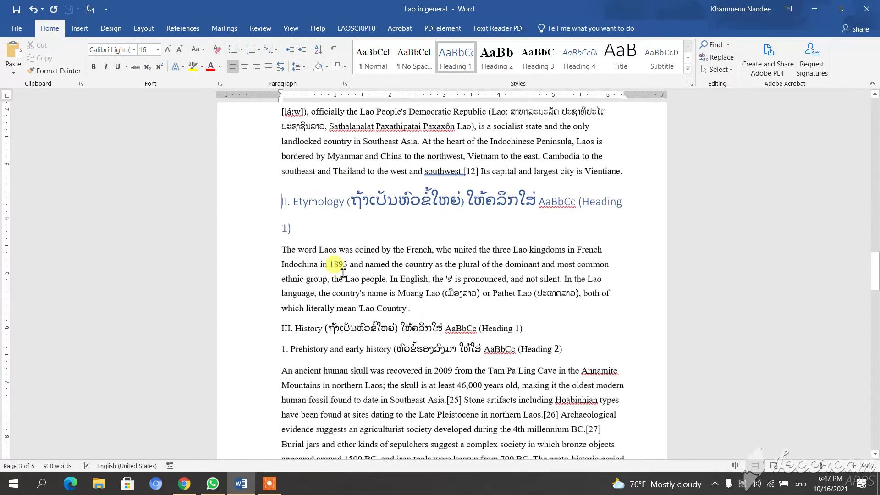
left_click(281, 297)
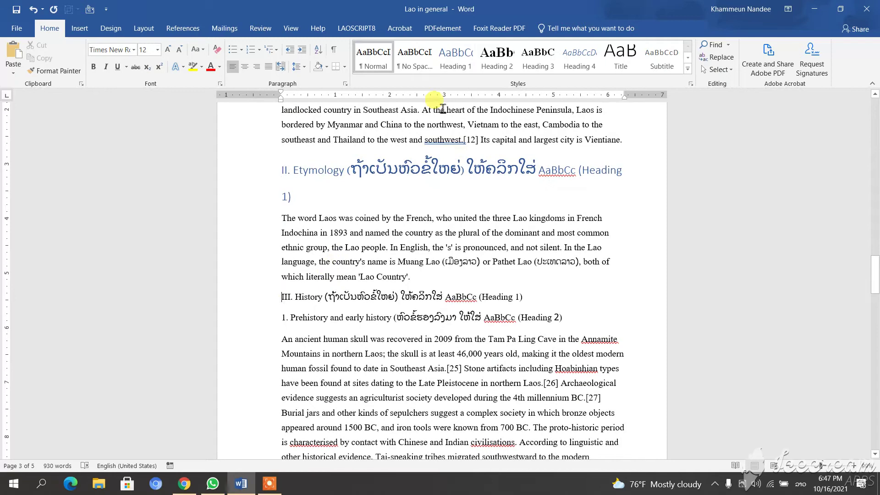
left_click(454, 59)
- Apply the Heading 2 style to the History subsections "1. Prehistory and early history", "2. Lan Xang" and "3. French Laos (1893–1953)"
scroll(320, 239, "down", 3)
left_click(282, 250)
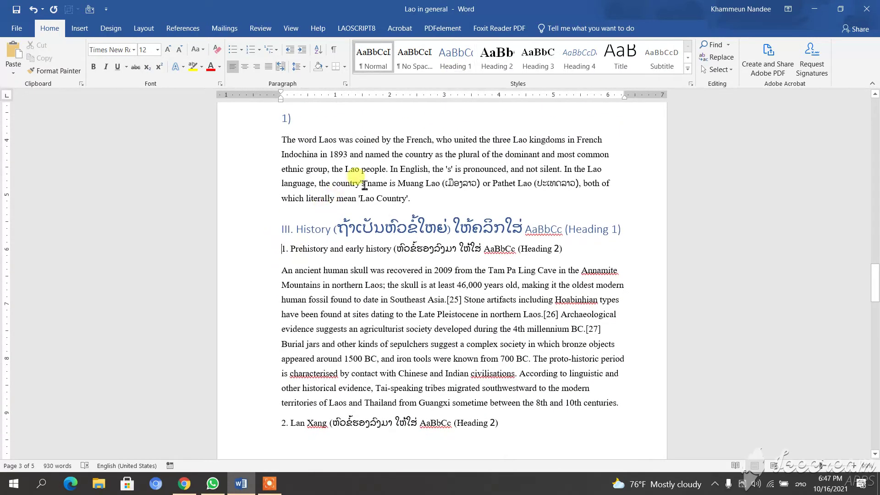
left_click(490, 67)
scroll(398, 220, "down", 5)
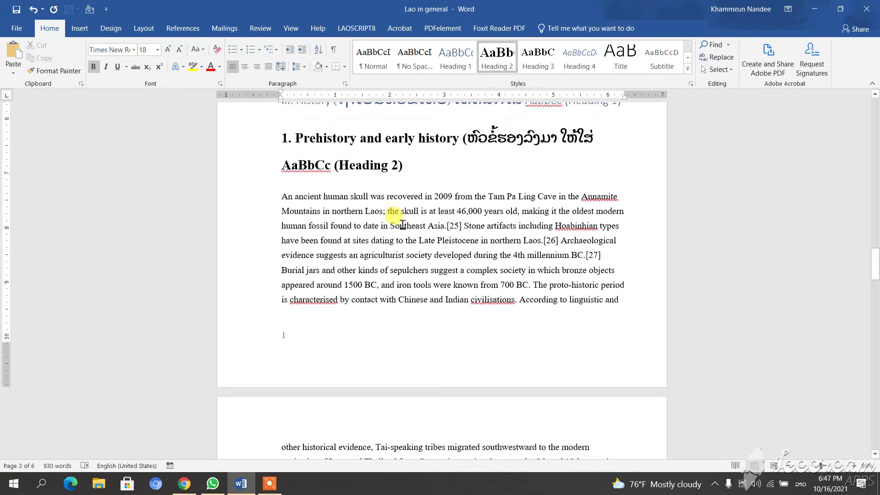
scroll(372, 253, "down", 3)
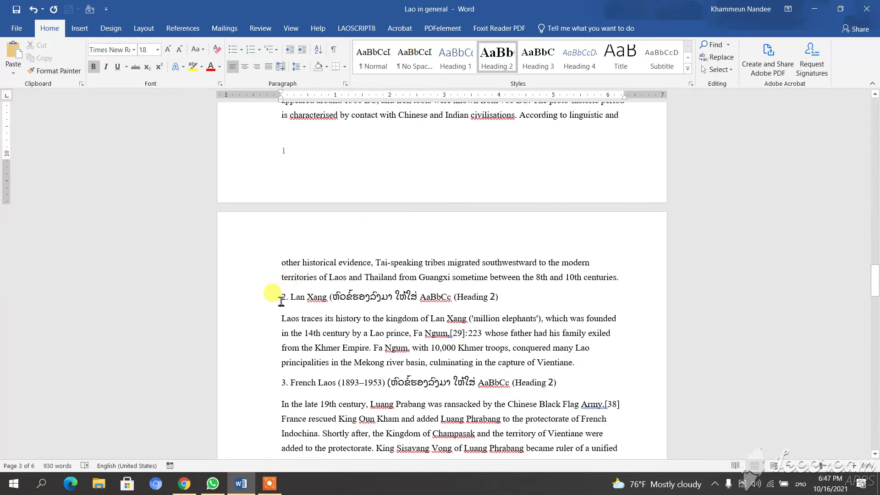
left_click(281, 299)
left_click(496, 58)
scroll(364, 249, "down", 5)
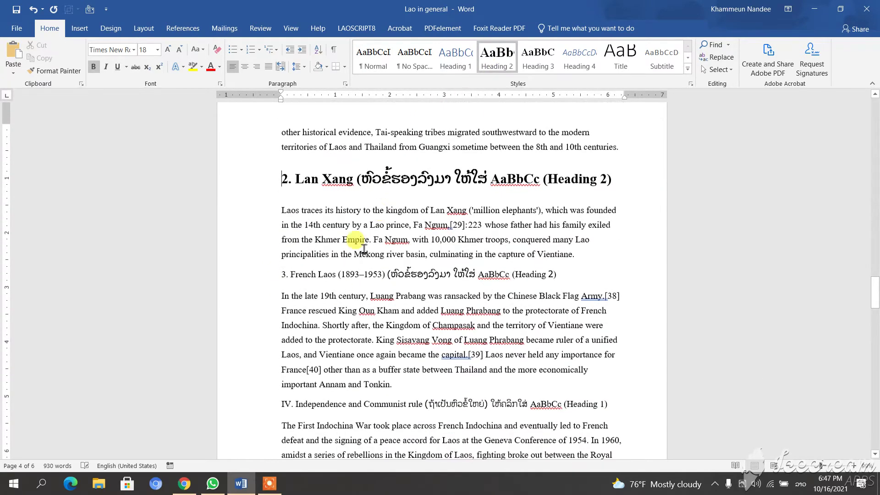
left_click(281, 274)
left_click(494, 69)
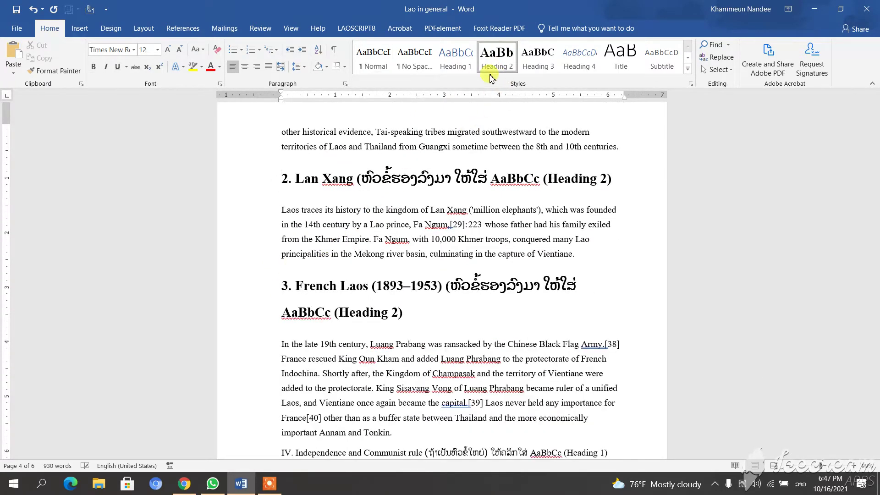
- Apply the Heading 1 style to "IV. Independence and Communist rule", "V. Geography" and "VI. Administrative divisions"
scroll(390, 240, "down", 9)
left_click(281, 297)
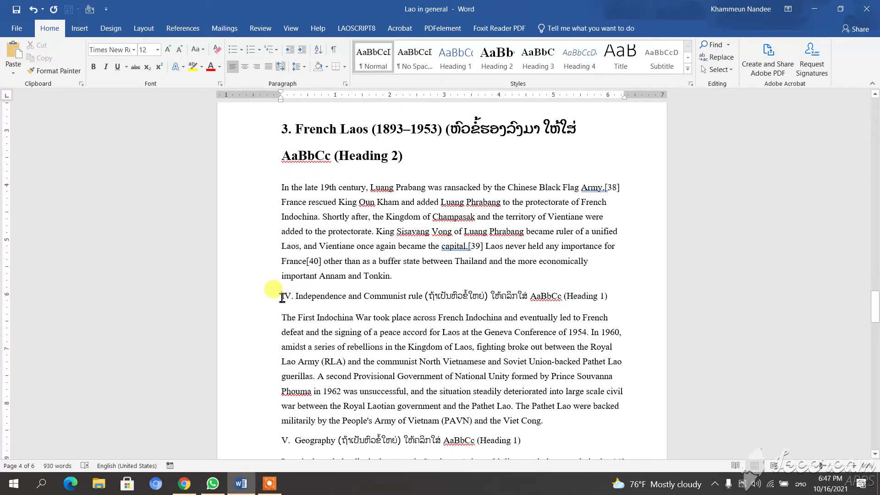
left_click(455, 58)
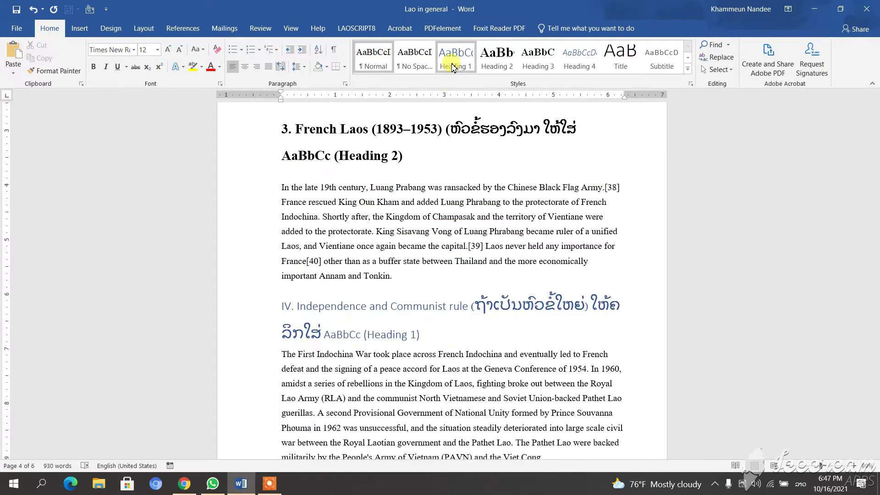
scroll(324, 264, "down", 3)
scroll(324, 264, "down", 3)
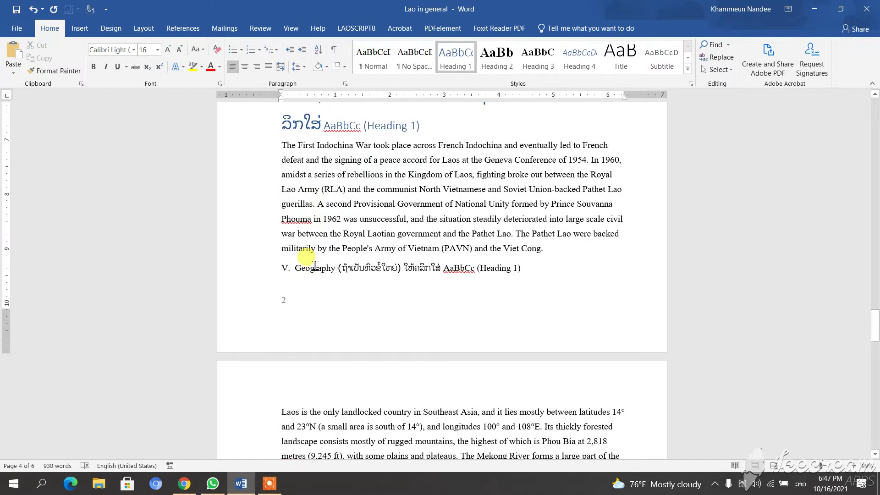
left_click(282, 268)
left_click(448, 68)
scroll(334, 346, "down", 9)
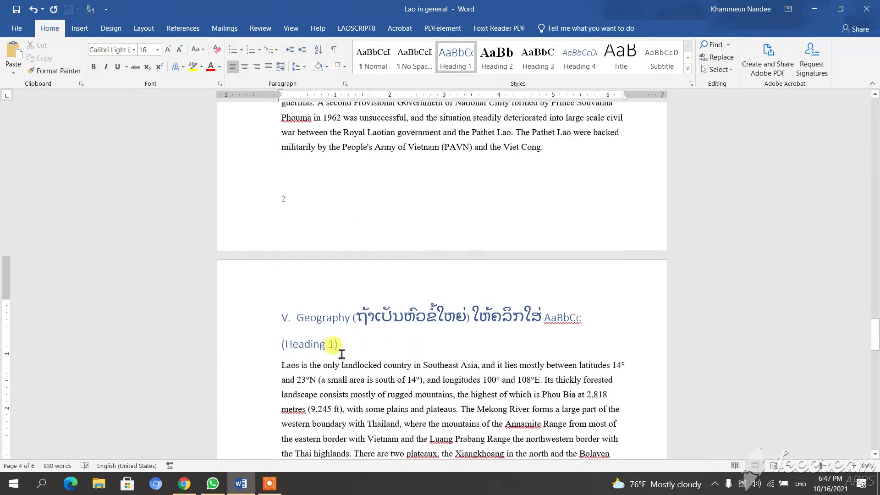
left_click(281, 357)
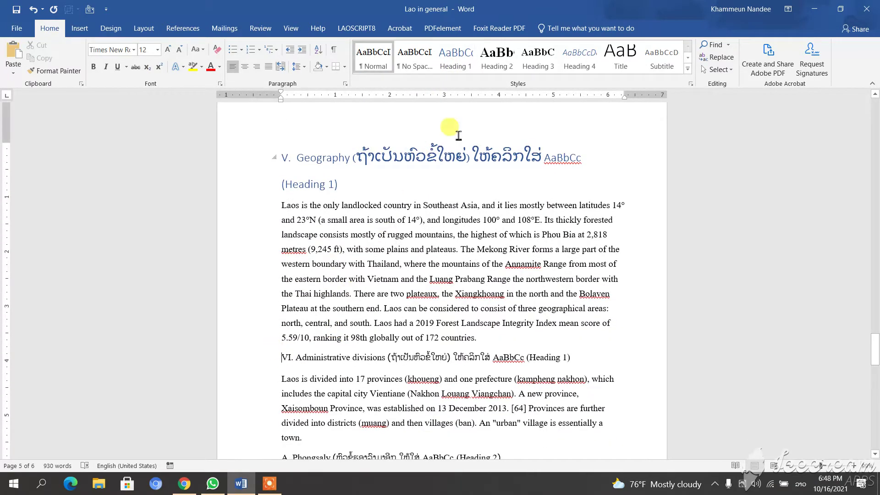
left_click(455, 57)
- Apply the Heading 2 style to the lines "A. Phongsaly", "B. Udomxay" and "C. Luangprabang" under Administrative divisions
scroll(384, 329, "down", 2)
scroll(383, 328, "down", 4)
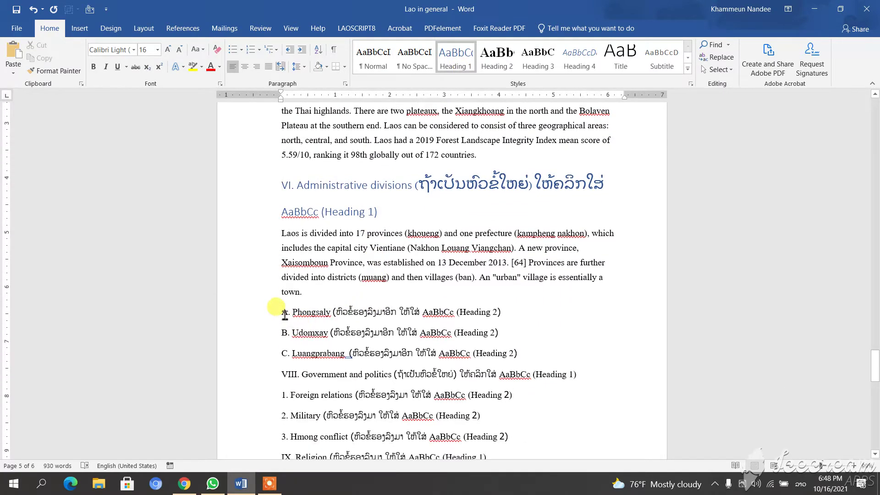
left_click_drag(284, 316, 514, 354)
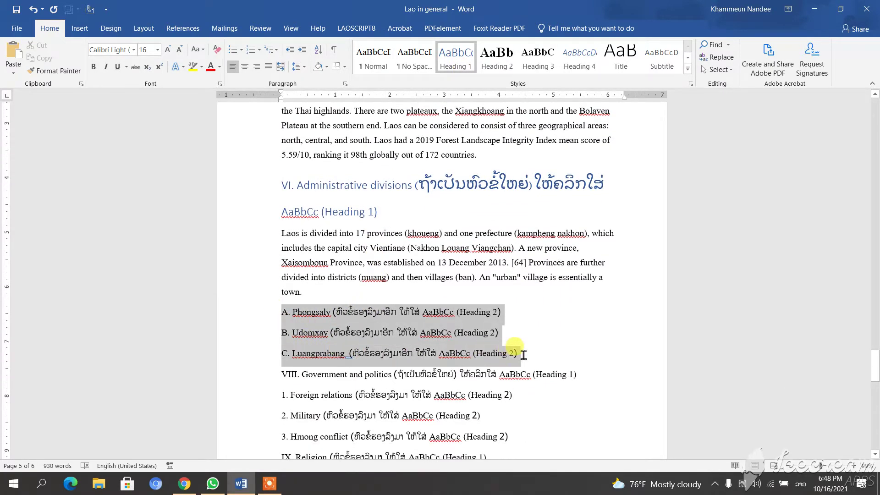
left_click(497, 57)
- Apply Heading 1 to "VIII. Government and politics" and Heading 2 to its Foreign relations, Military and Hmong conflict lines
scroll(391, 245, "down", 3)
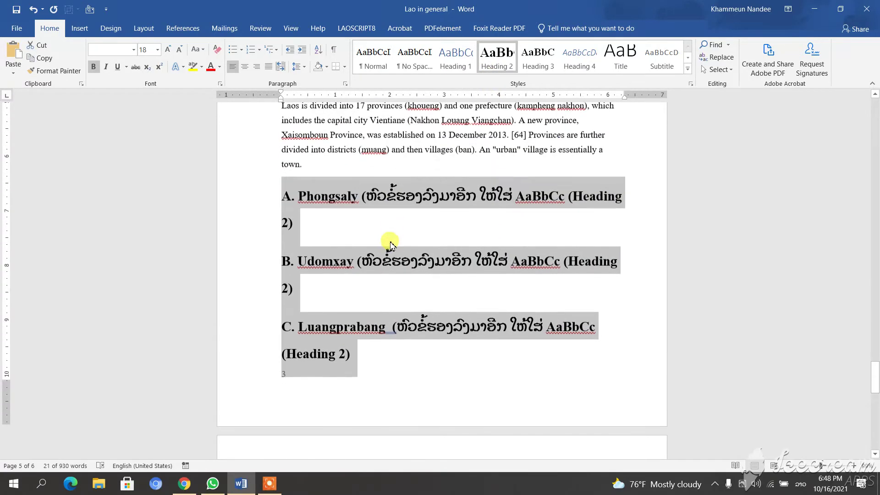
scroll(390, 243, "down", 6)
left_click(283, 246)
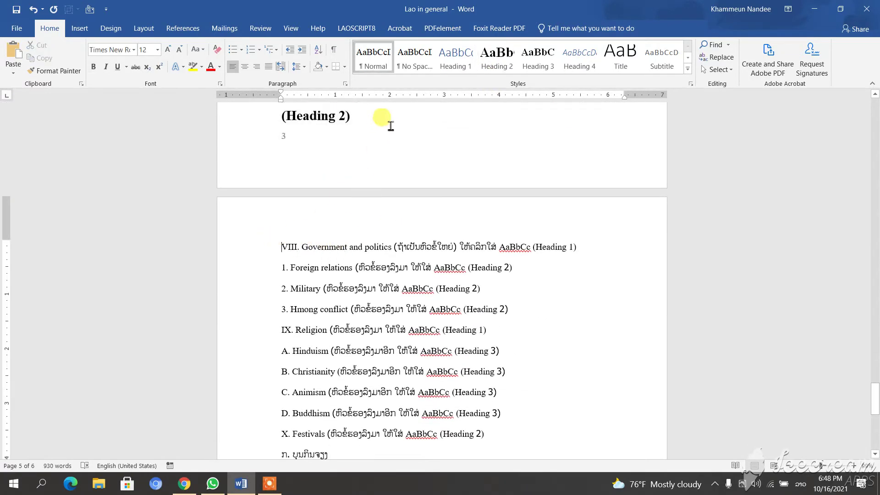
left_click(453, 59)
scroll(369, 198, "down", 2)
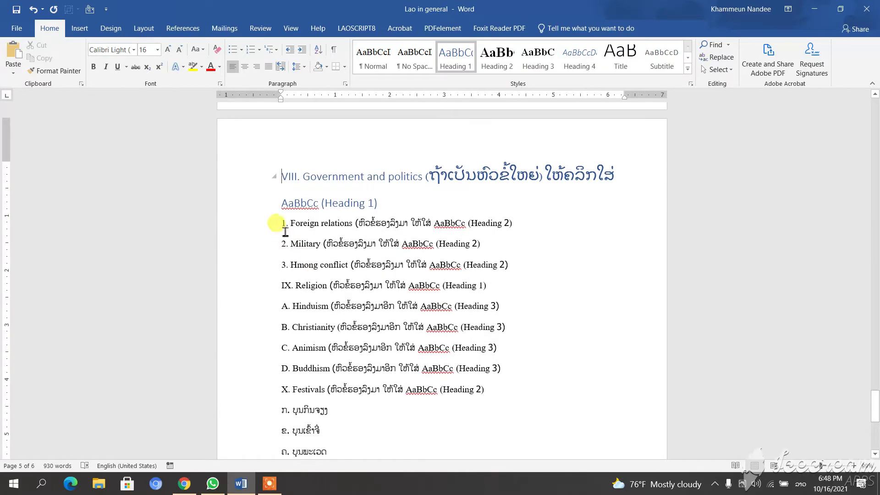
left_click_drag(297, 235, 510, 264)
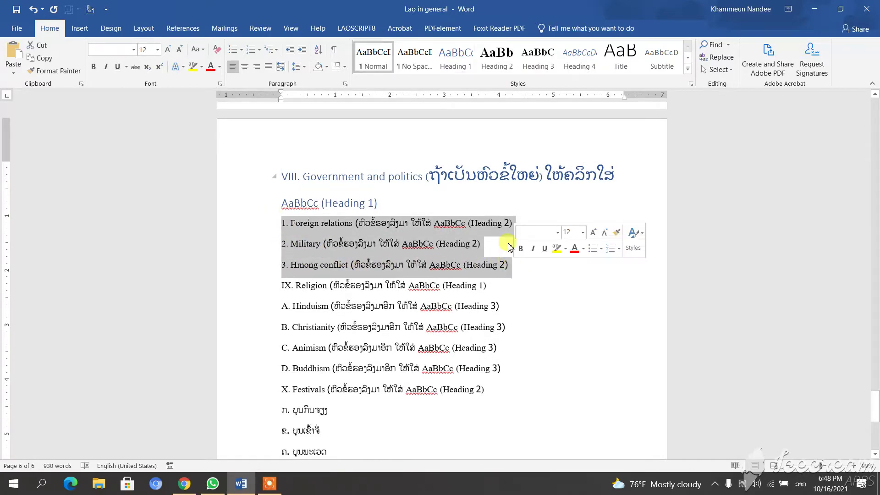
left_click(496, 58)
- Apply the Heading 1 style to the section title "IX. Religion"
scroll(364, 204, "down", 4)
left_click(279, 218)
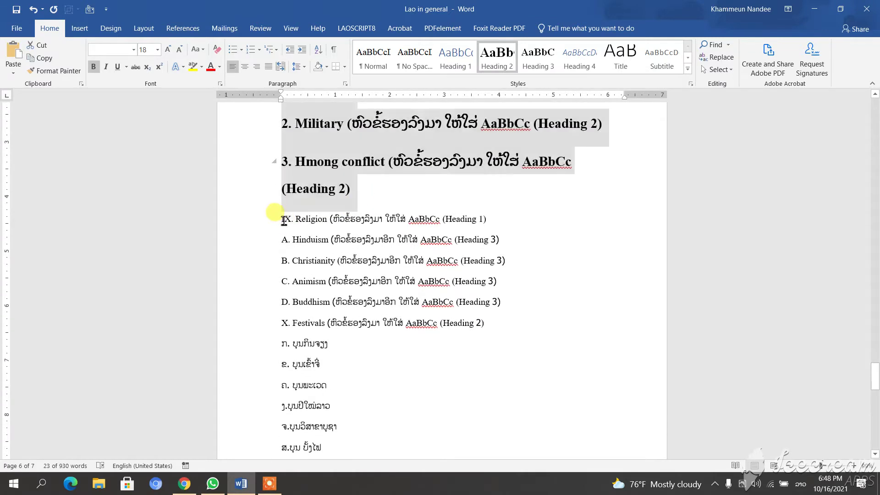
left_click(454, 59)
- Apply the Heading 2 style to the lines from "A. Hinduism" through "X. Festivals"
scroll(289, 213, "down", 2)
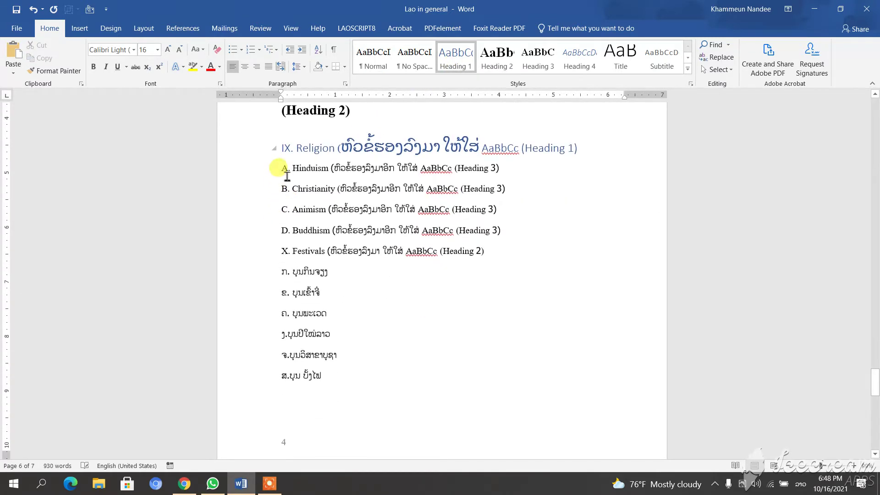
left_click_drag(284, 169, 487, 252)
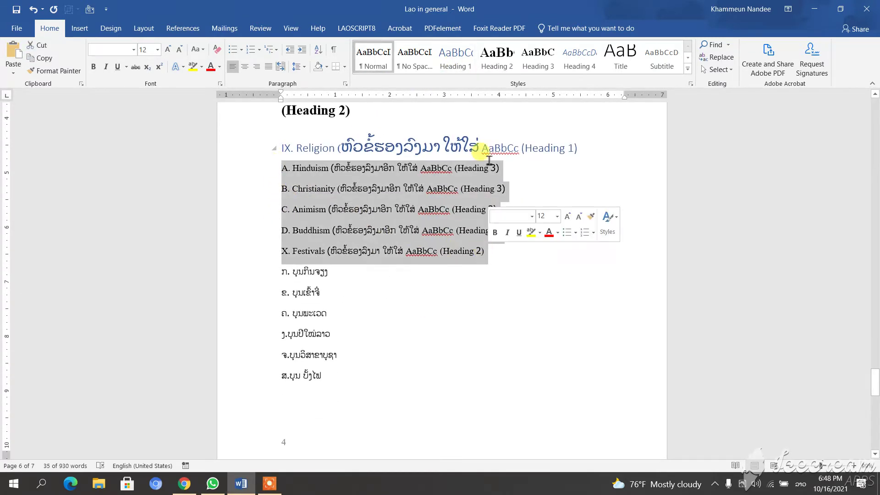
left_click(497, 59)
scroll(333, 246, "down", 6)
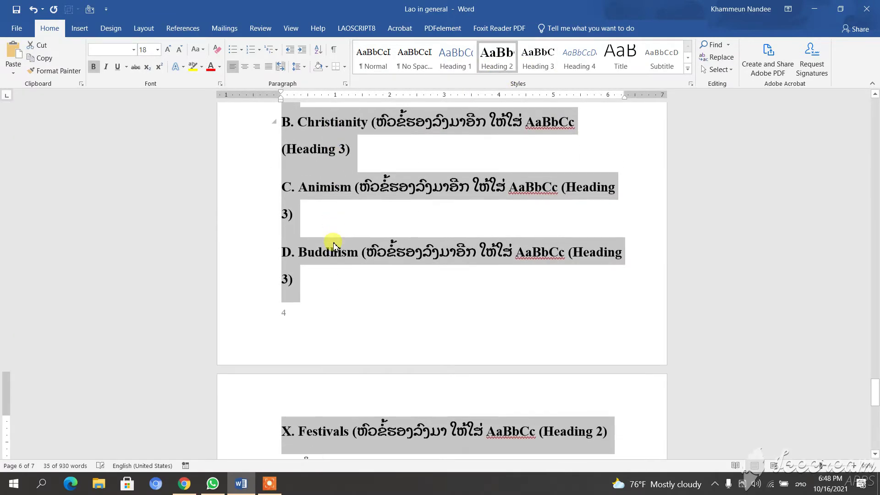
scroll(333, 246, "down", 2)
scroll(333, 246, "up", 7)
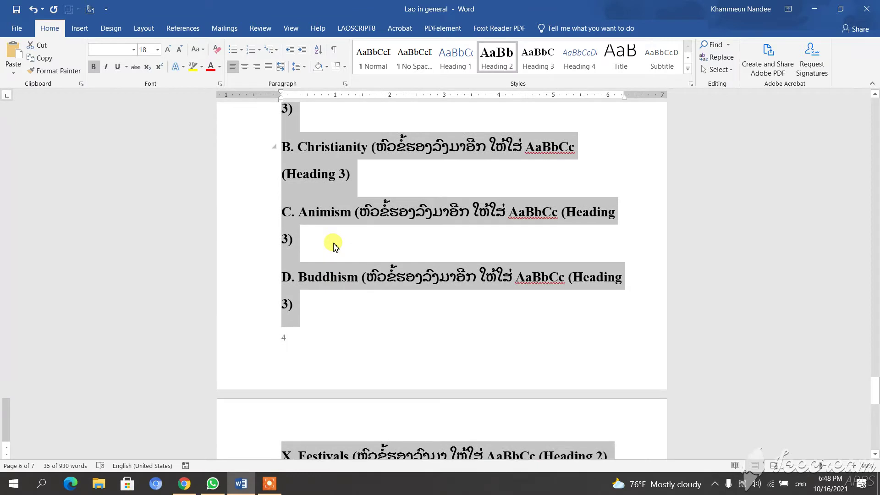
scroll(334, 246, "down", 4)
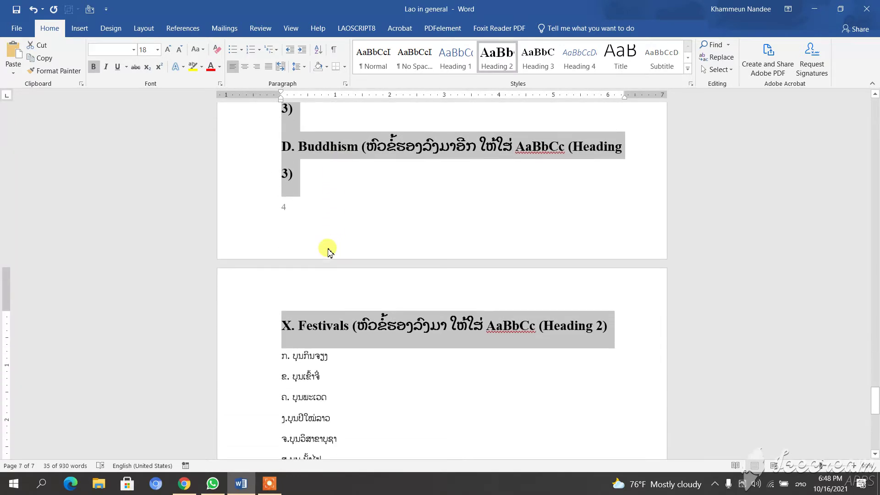
- Apply Heading 1 to "X. Festivals" and Heading 2 to the six Lao festival names listed below it
left_click(286, 326)
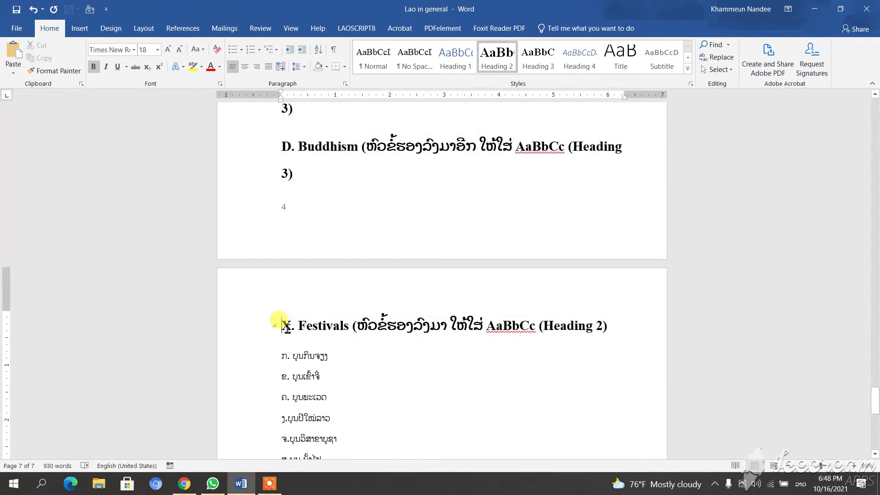
left_click(454, 62)
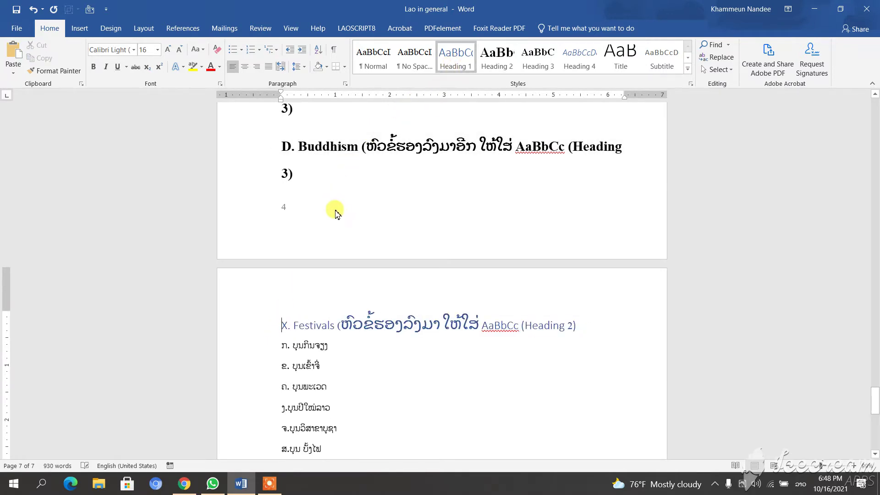
scroll(334, 210, "down", 3)
left_click_drag(277, 238, 338, 349)
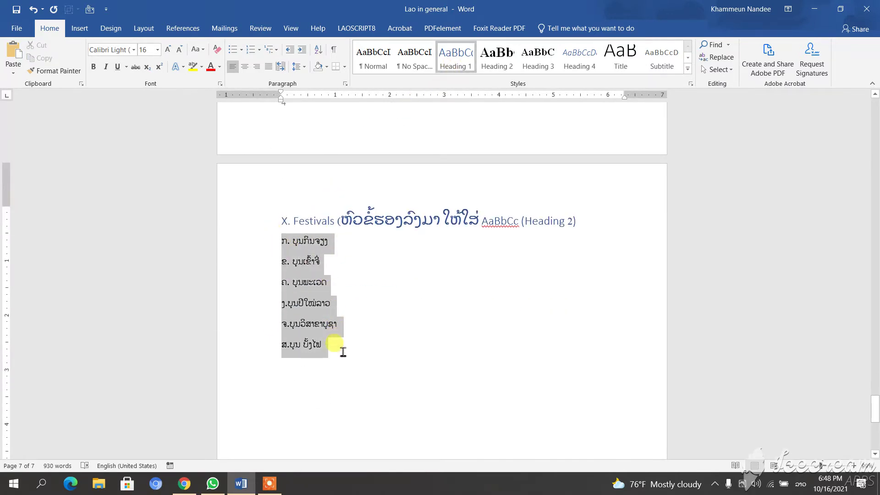
left_click(497, 57)
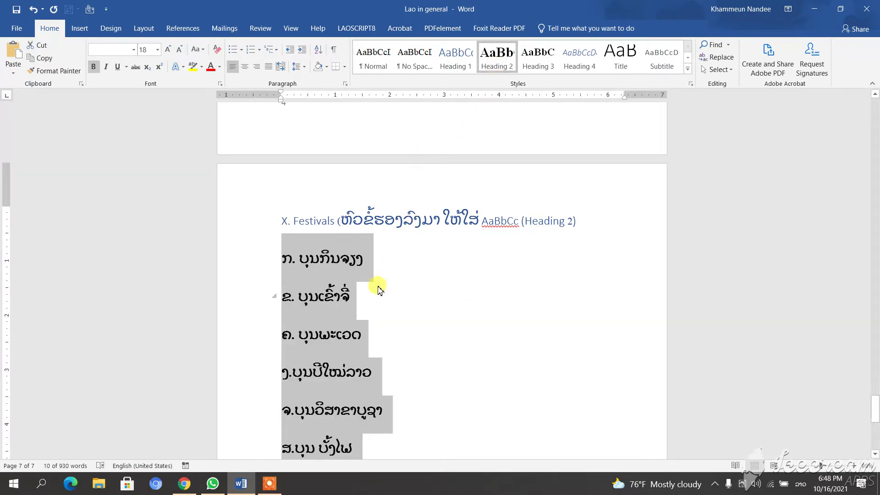
left_click(380, 282)
scroll(379, 284, "down", 7)
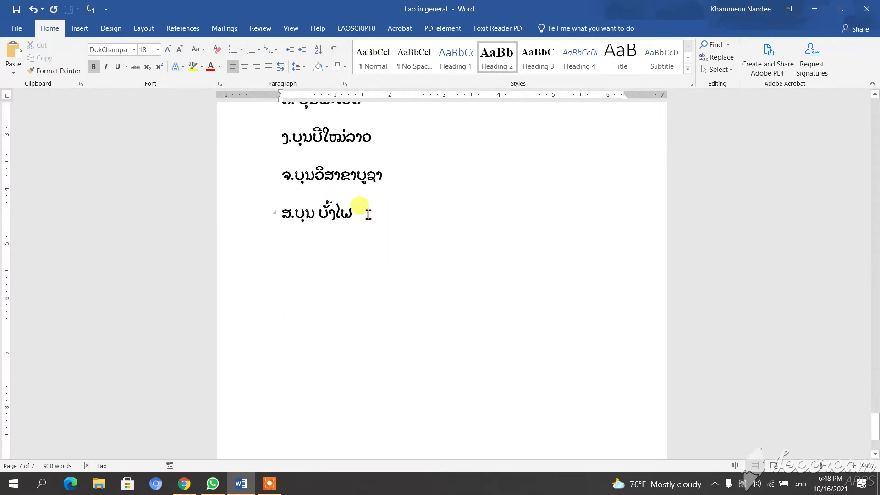
- Set the font of the entire document to Phetsarath OT at size 12
key("ctrl+a")
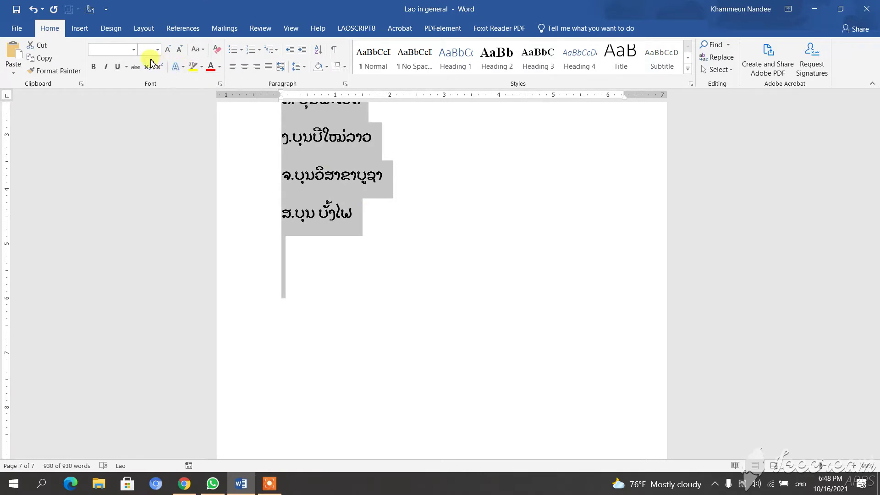
left_click(135, 50)
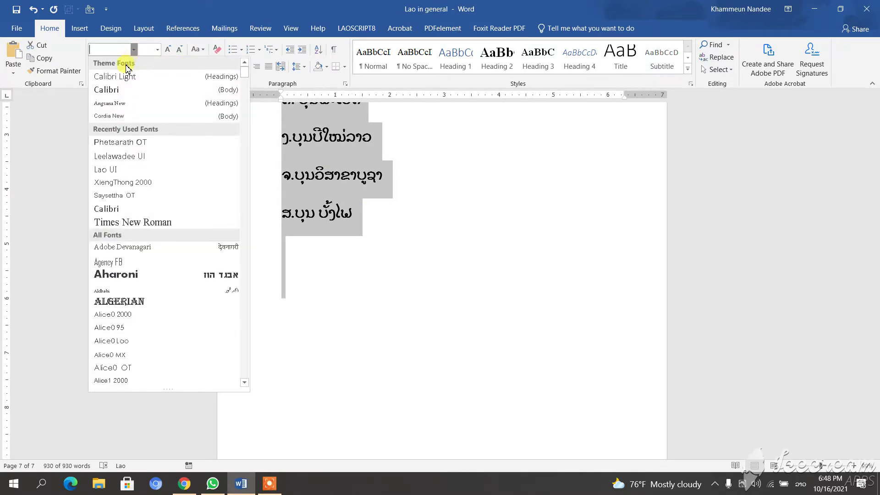
left_click(134, 142)
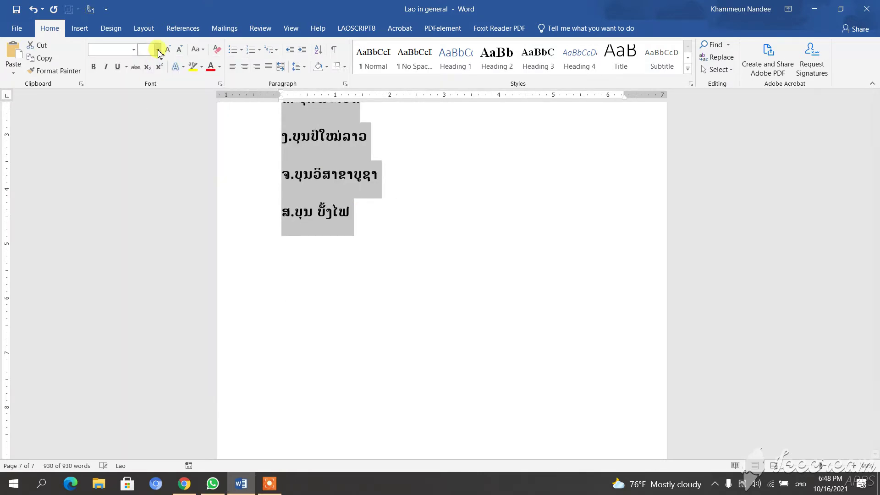
left_click(158, 50)
left_click(144, 101)
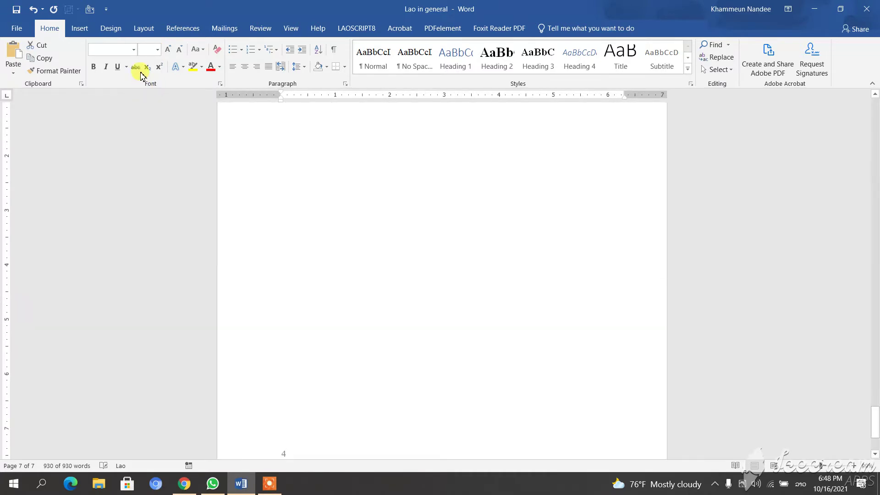
- Remove bold formatting from the entire document and deselect the text
scroll(328, 211, "up", 5)
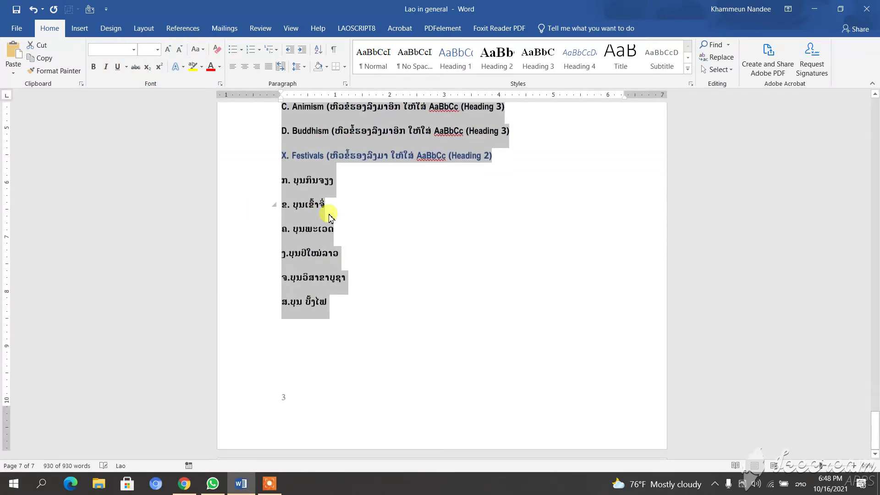
scroll(329, 216, "up", 5)
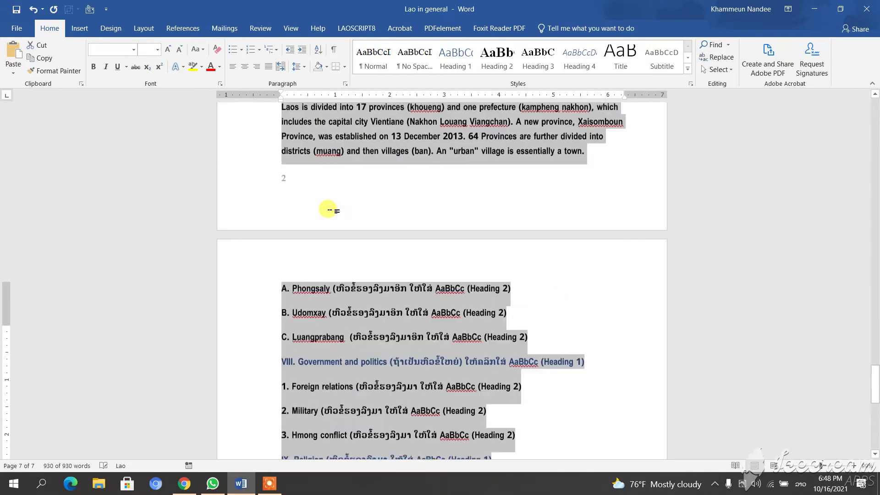
left_click(96, 66)
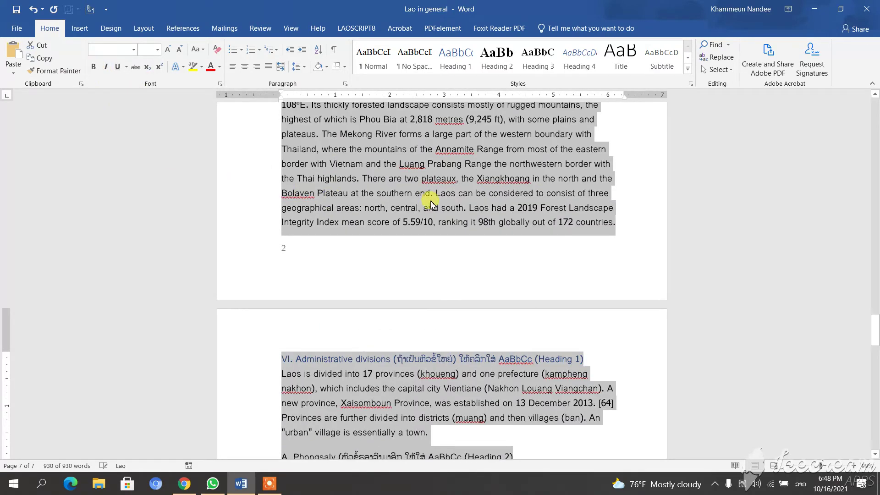
scroll(440, 192, "up", 10)
left_click(444, 197)
- Enter the title "ສາລະບານ" at the start of the blank page before "I. Lao in general"
scroll(444, 197, "up", 15)
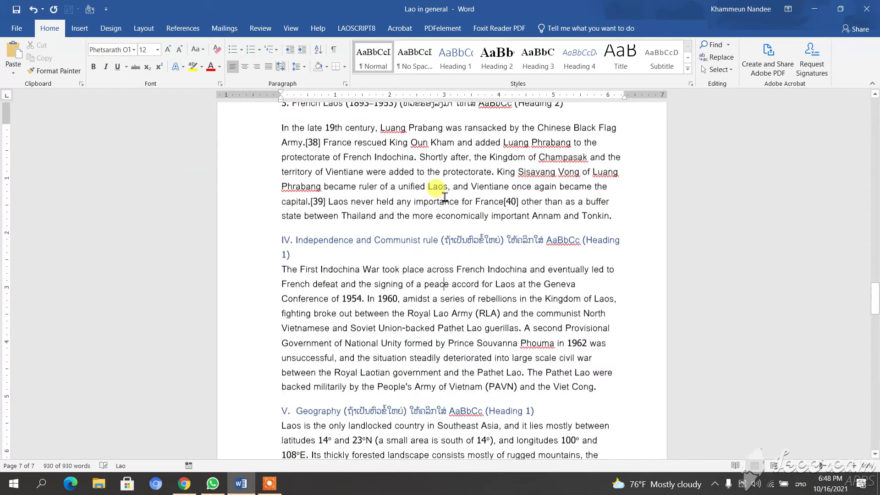
scroll(447, 193, "up", 5)
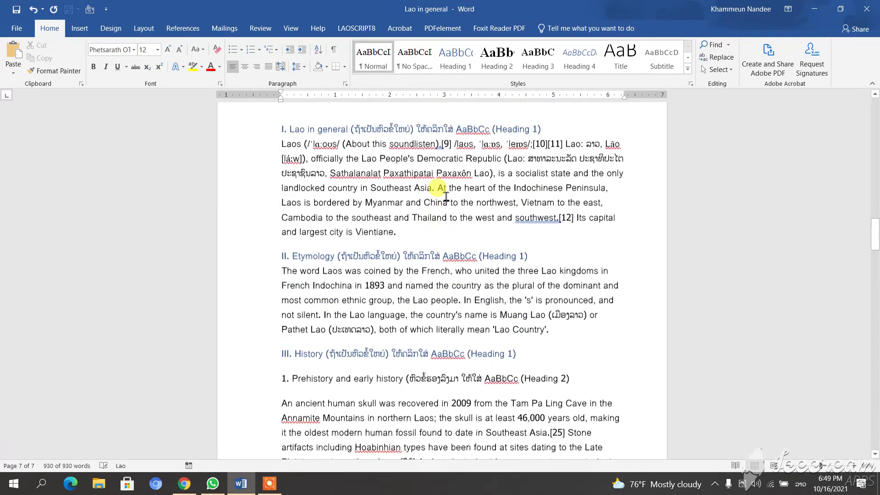
left_click(282, 247)
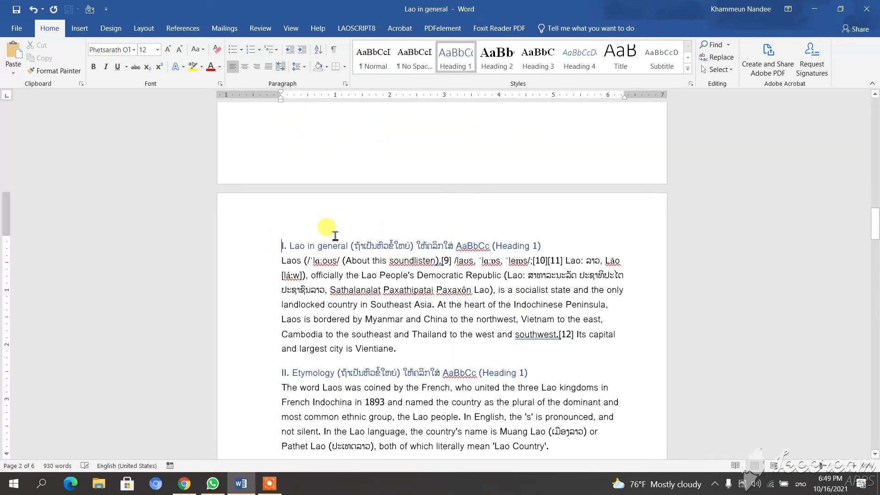
scroll(359, 223, "up", 6)
scroll(362, 223, "up", 2)
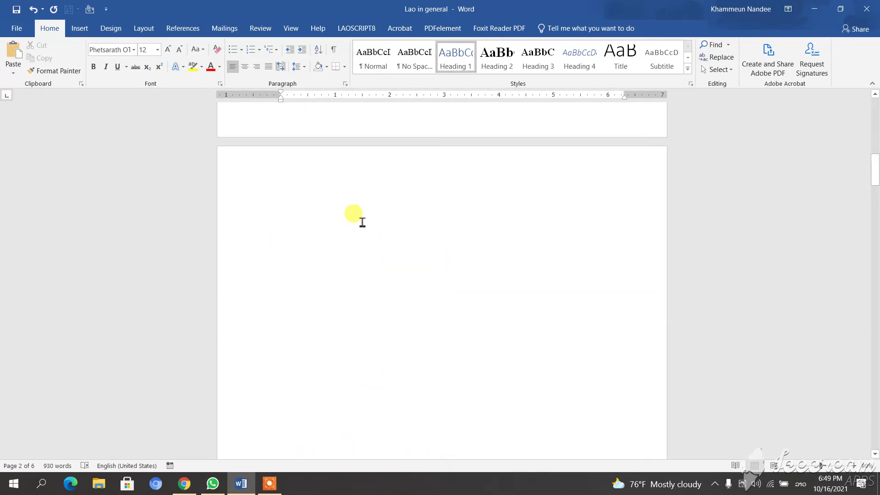
scroll(358, 223, "down", 2)
left_click(300, 211)
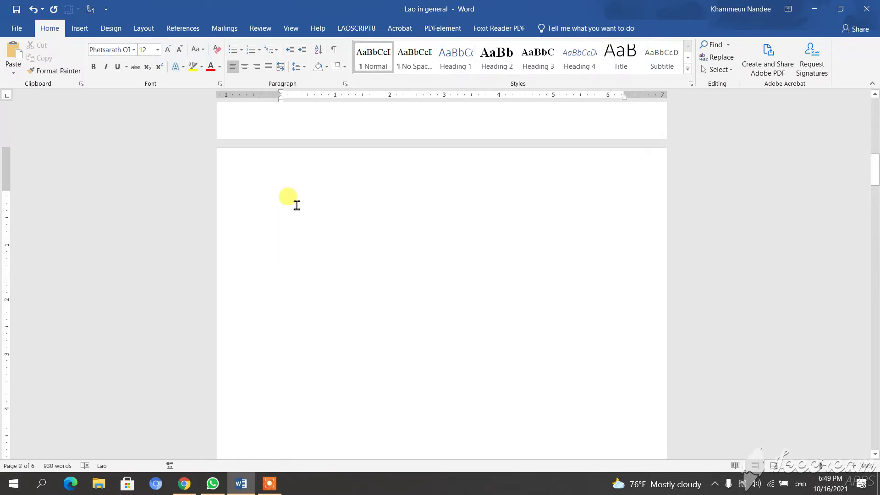
type("ສາລະບານ")
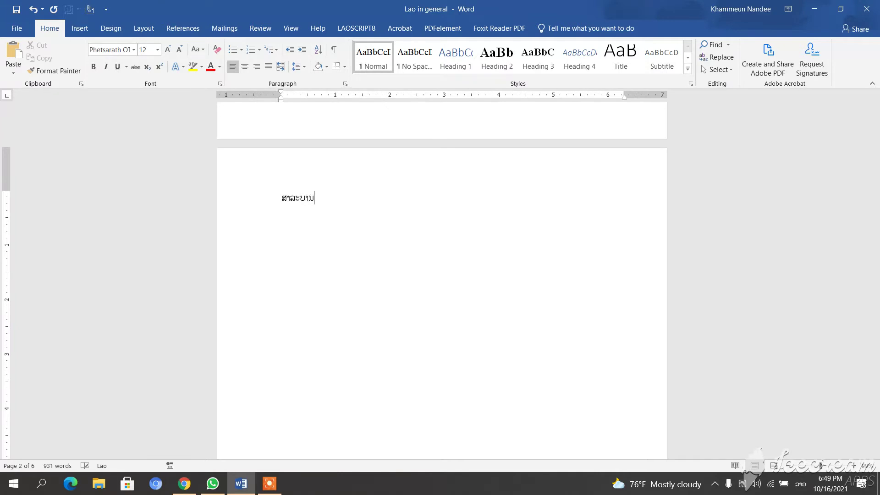
- Insert an Automatic Table 1 table of contents below the "ສາລະບານ" title and look over its entries
left_click(177, 28)
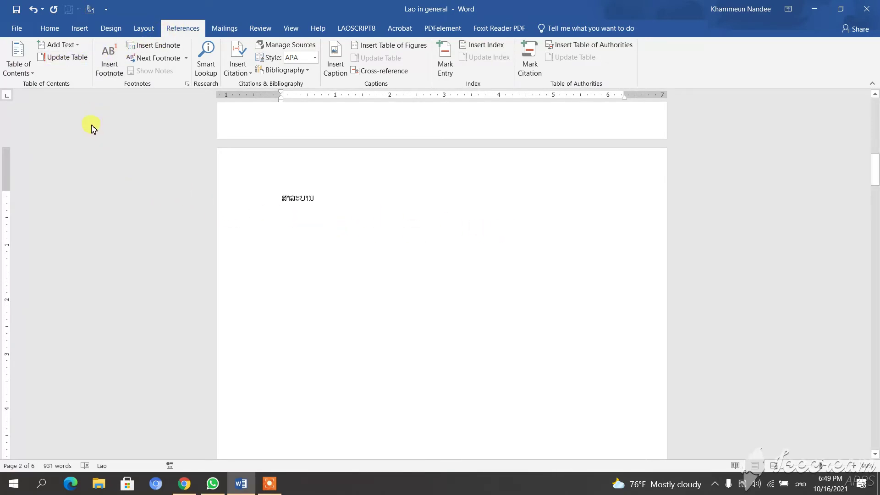
left_click(20, 57)
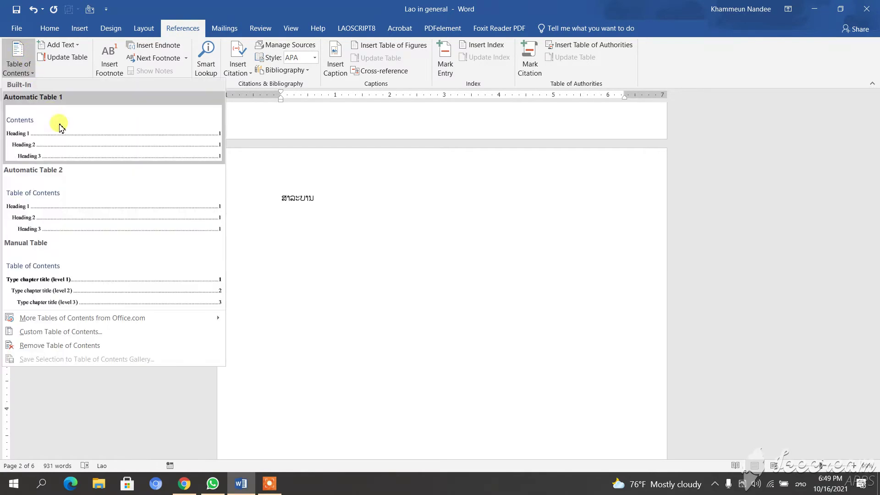
left_click(74, 142)
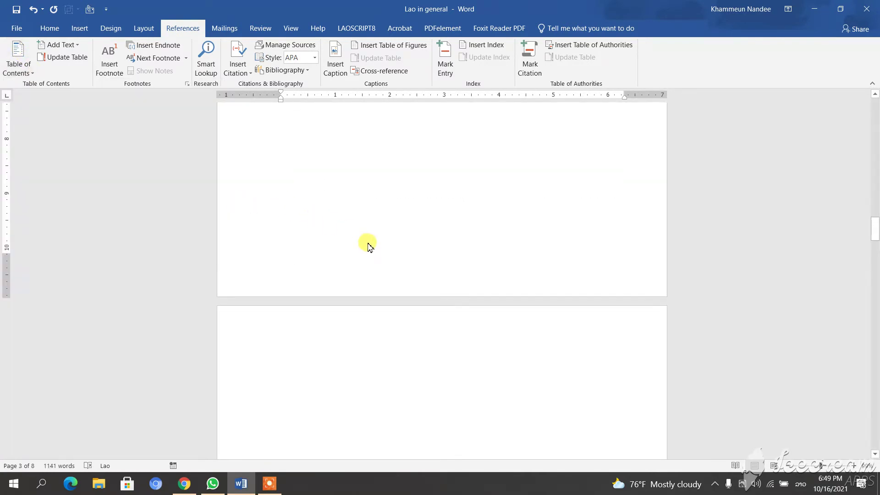
scroll(369, 237, "up", 10)
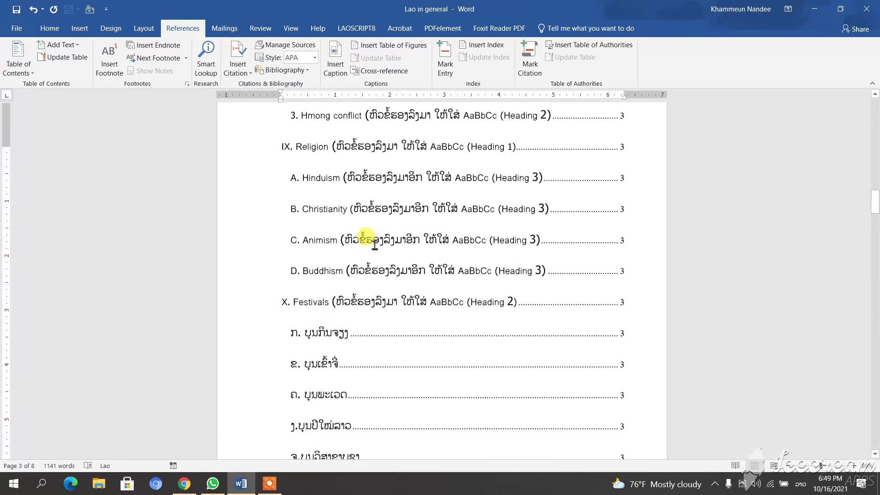
scroll(374, 245, "up", 10)
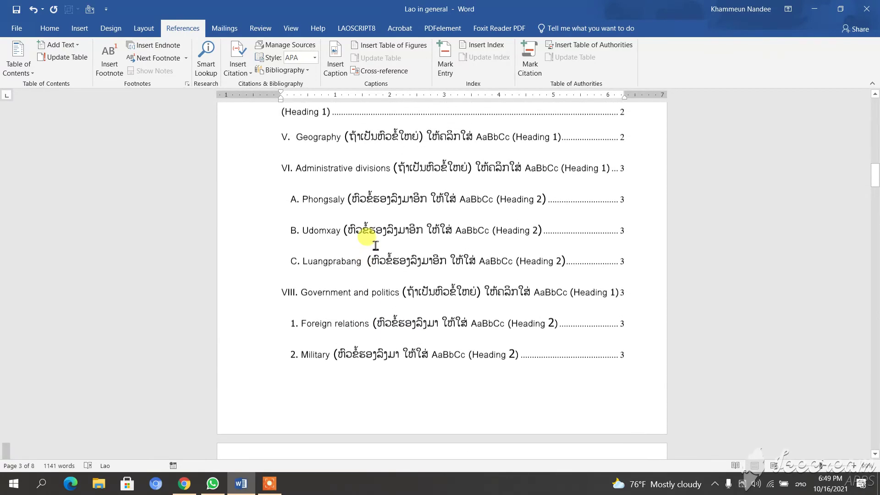
scroll(376, 245, "up", 8)
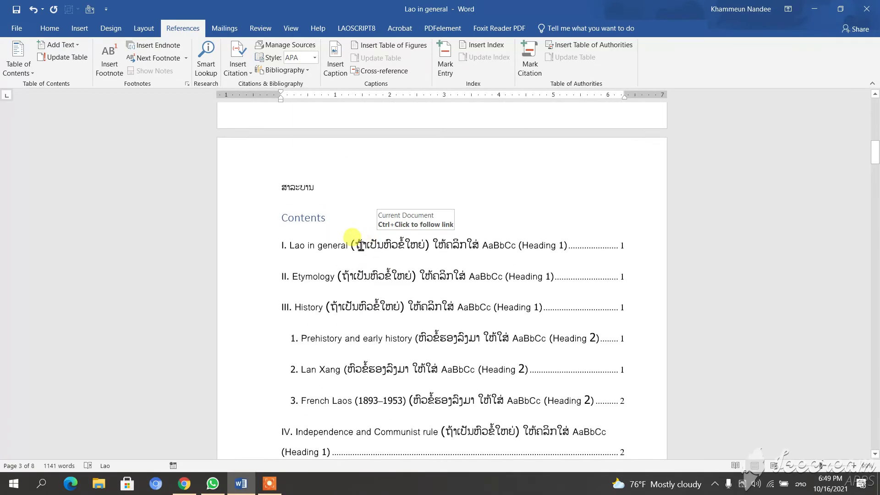
- Replace the table's "Contents" heading with "ສາລະບານ" and set its font to Phetsarath OT
left_click(332, 223)
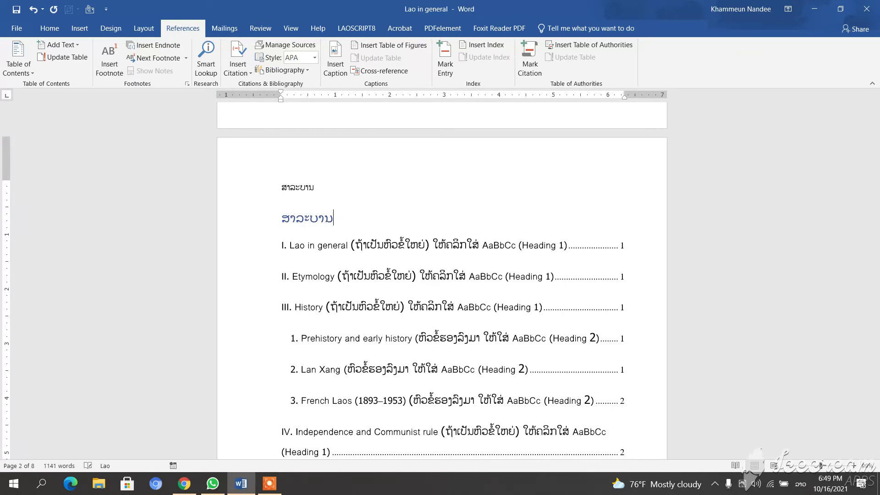
left_click_drag(278, 218, 335, 225)
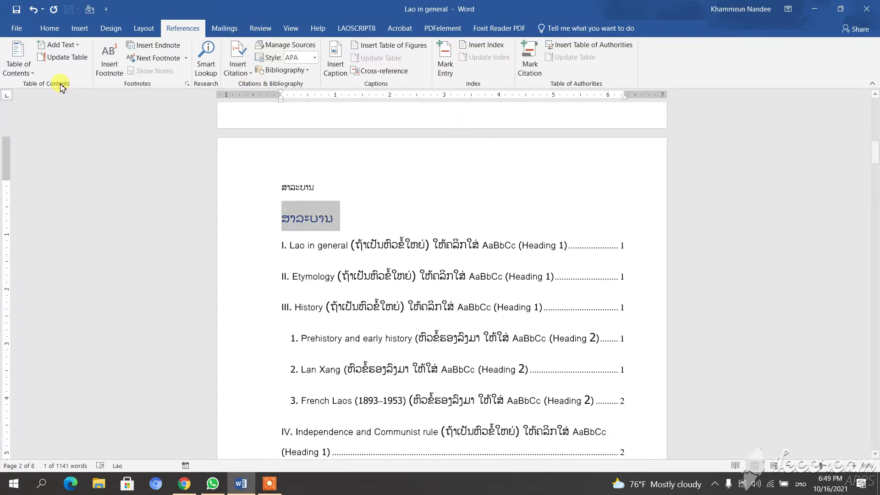
left_click(50, 28)
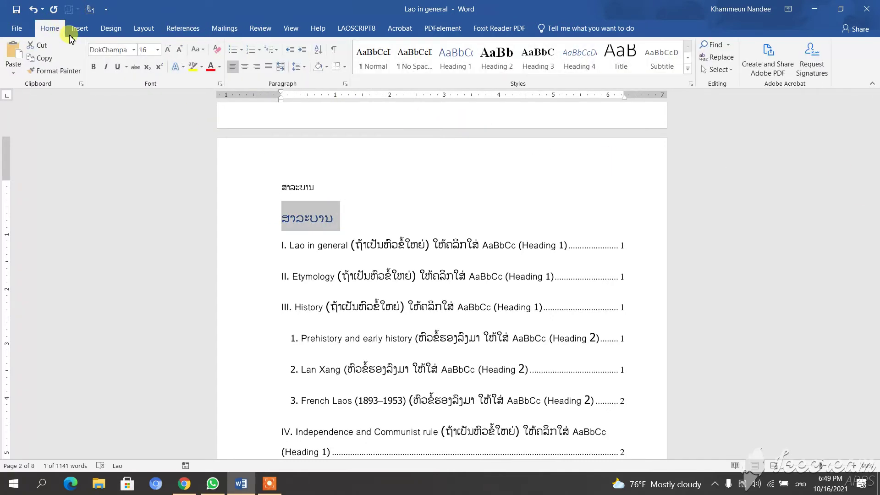
left_click(134, 53)
left_click(134, 142)
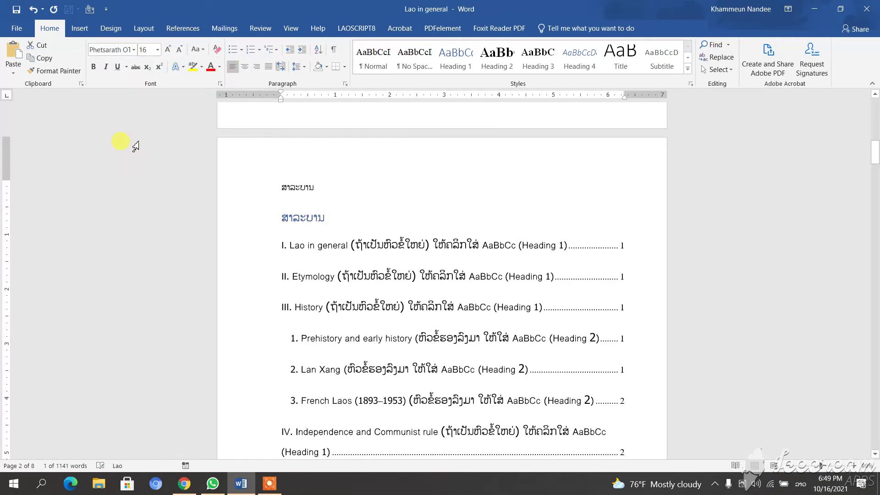
- Replace the plain "ສາລະບານ" line above the table of contents with the note "ຖ້າຢາກແກ້ໄຂ ຄລິກໃສ່"
left_click_drag(281, 185, 313, 190)
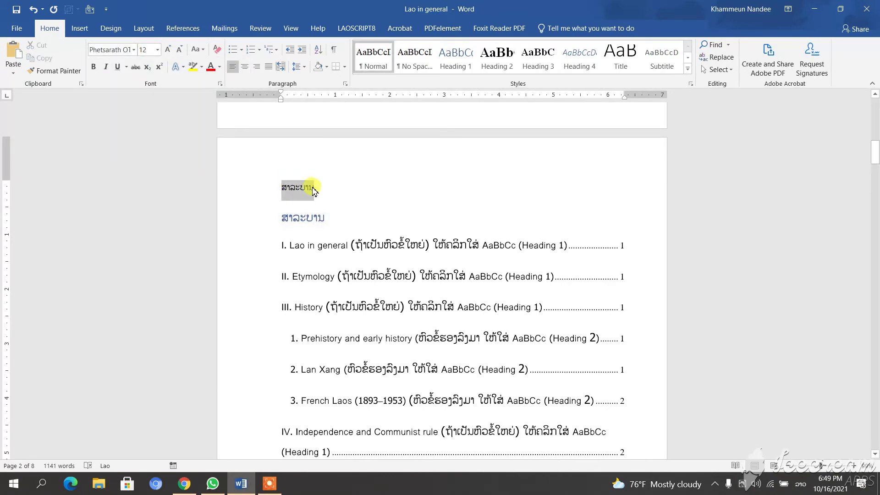
key("Delete")
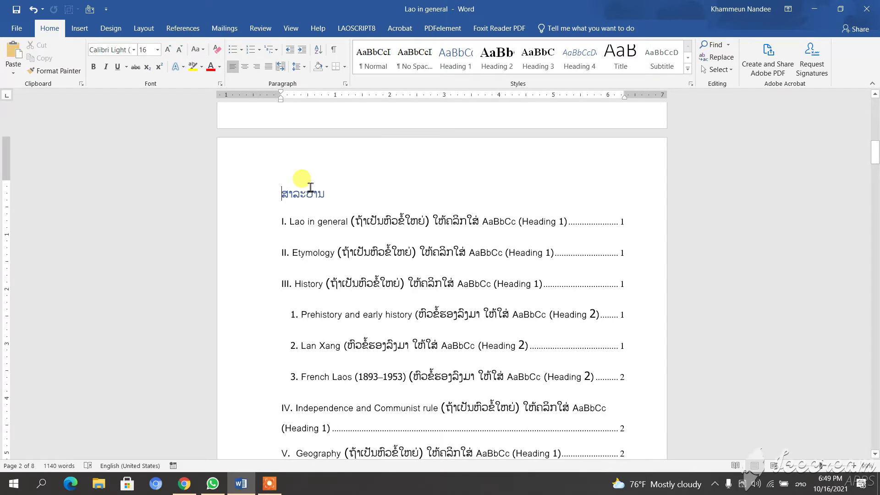
key("Return")
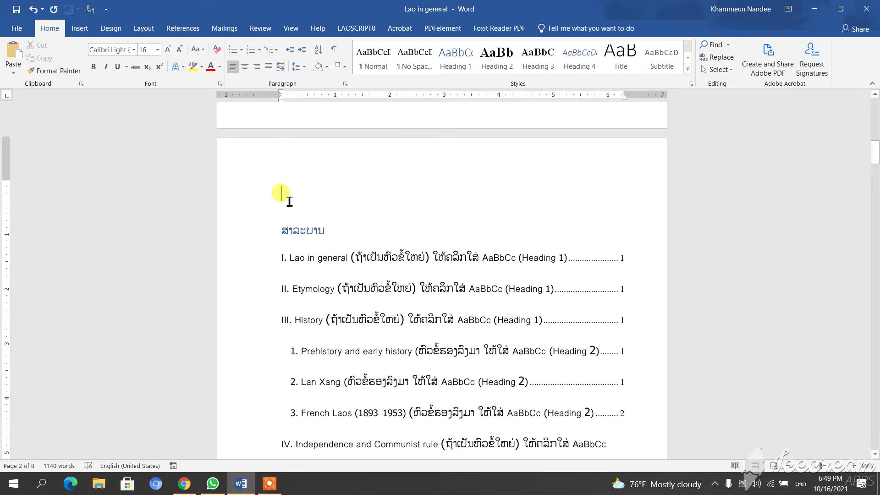
type("ຖ້າຢາກແກ້ໄຂ ຄລິກໃສ່")
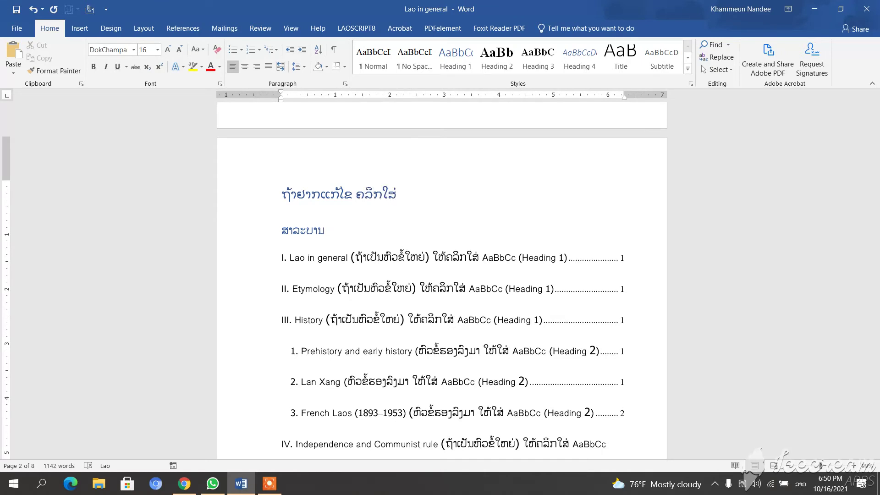
- Update the table of contents with the option to update page numbers only
left_click(306, 230)
left_click(362, 258)
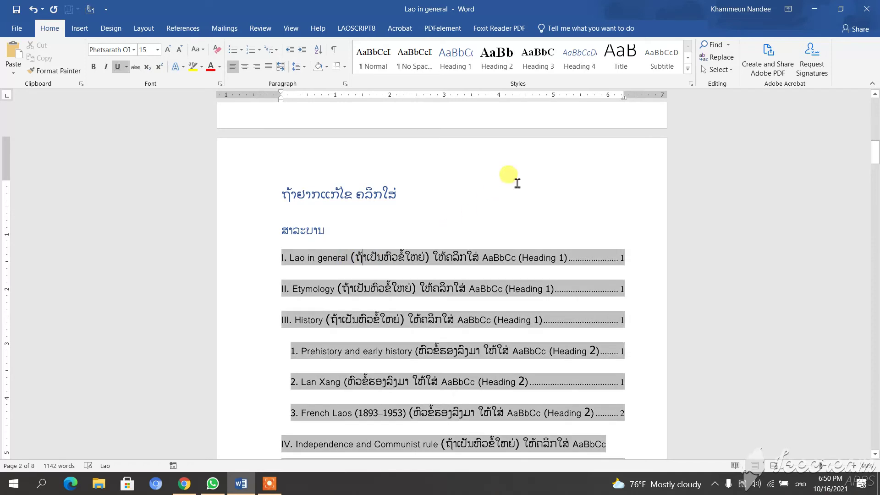
left_click(517, 184)
left_click(282, 233)
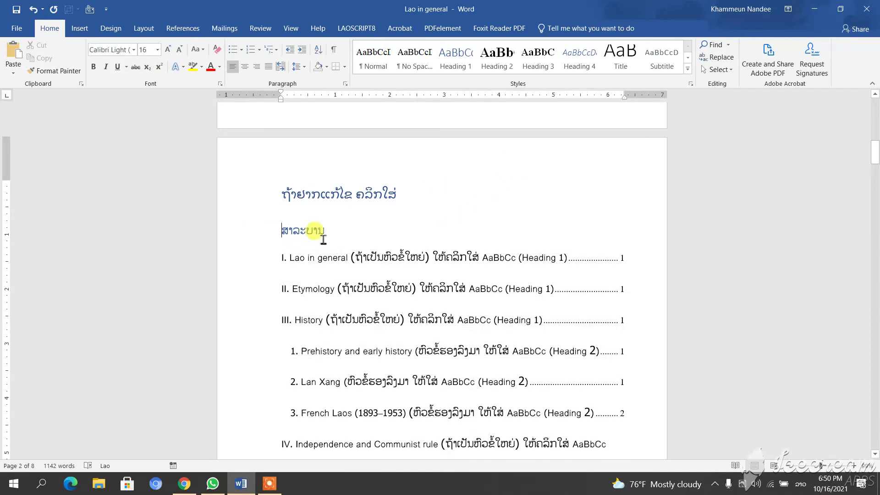
left_click(305, 288)
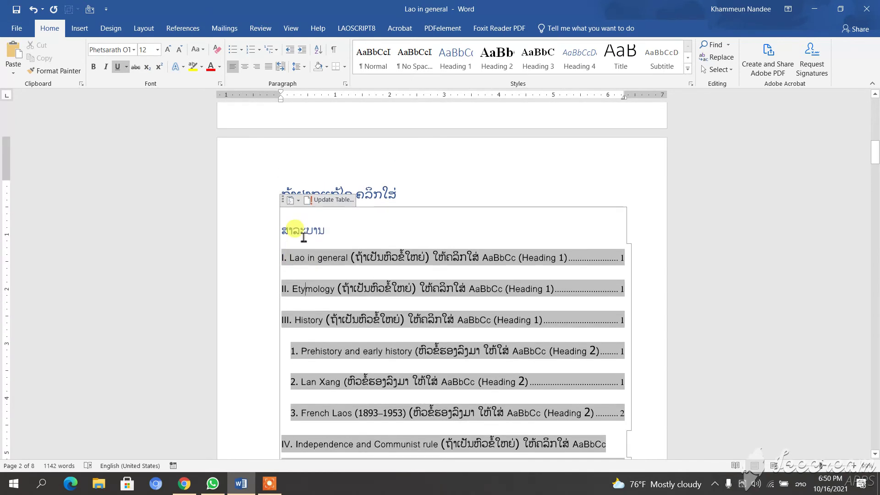
left_click(330, 202)
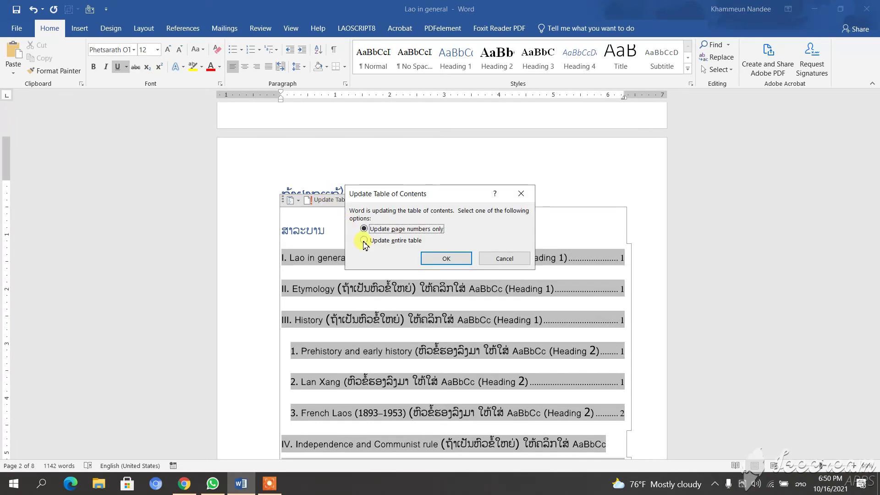
left_click(437, 258)
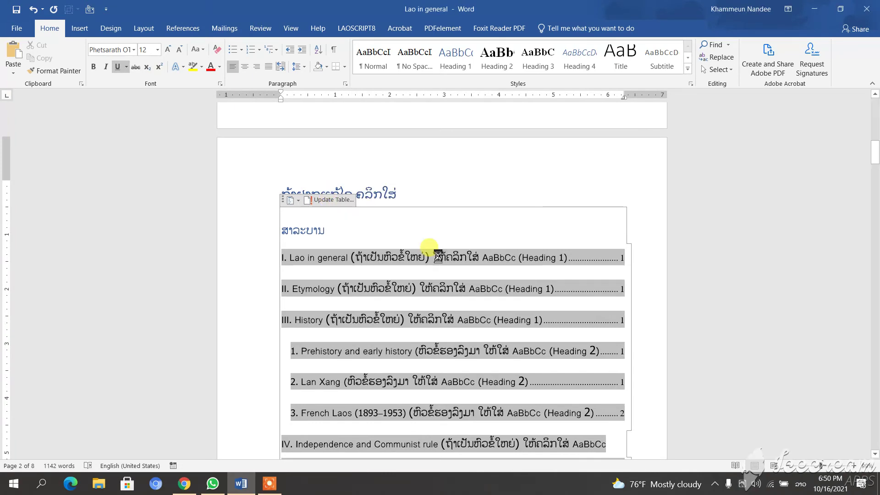
- Add the note "ຖ້າຢາກລົບ" on a new line below the "ຖ້າຢາກແກ້ໄຂ ຄລິກໃສ່" note
left_click(406, 196)
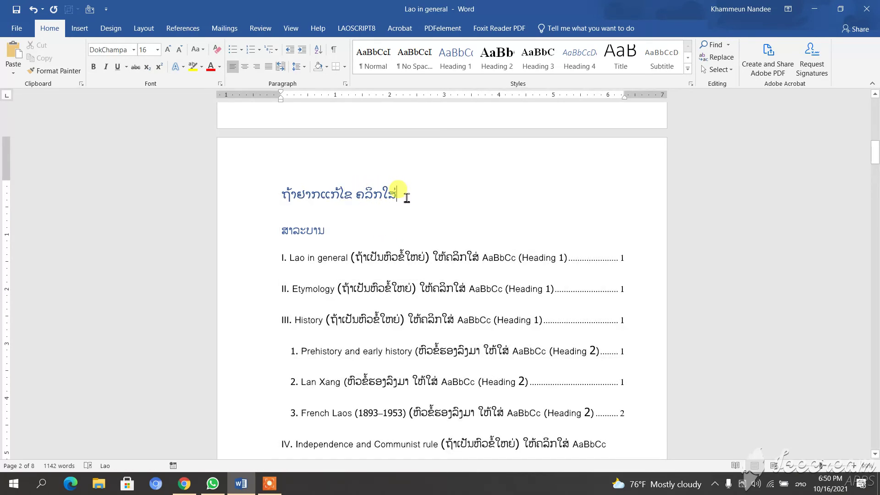
key("Return")
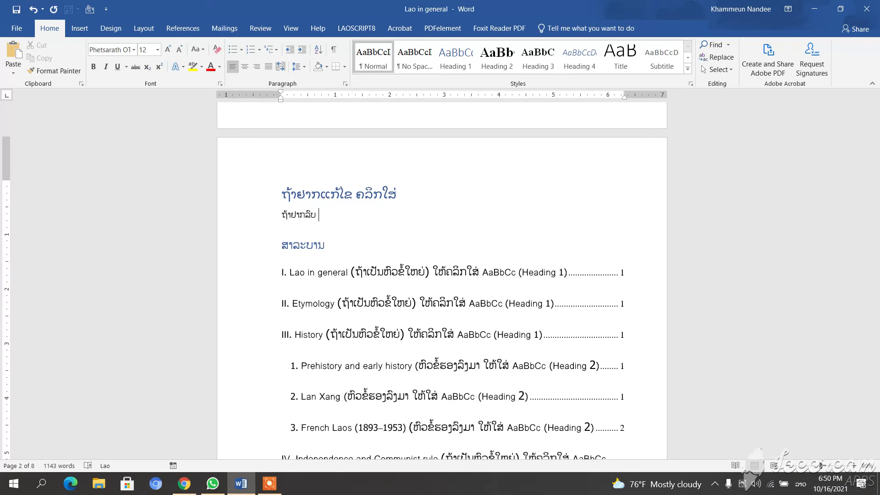
- Remove the whole table of contents below the two notes from the document
left_click(300, 248)
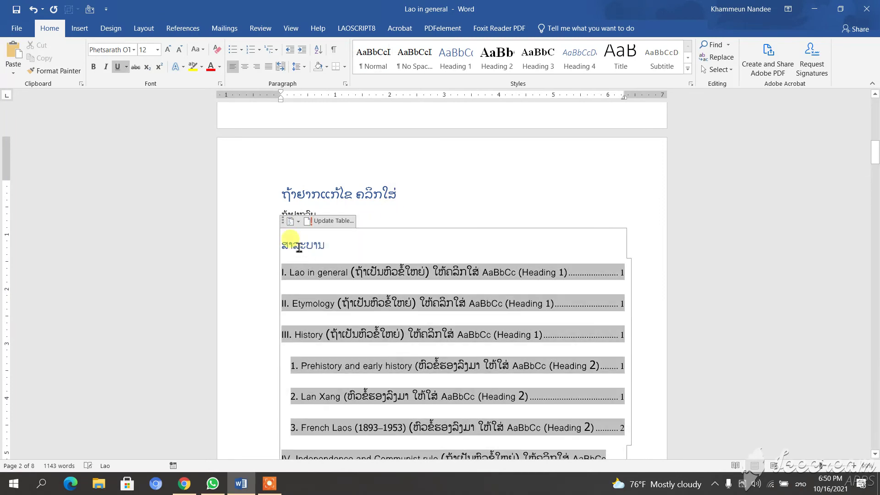
left_click(299, 221)
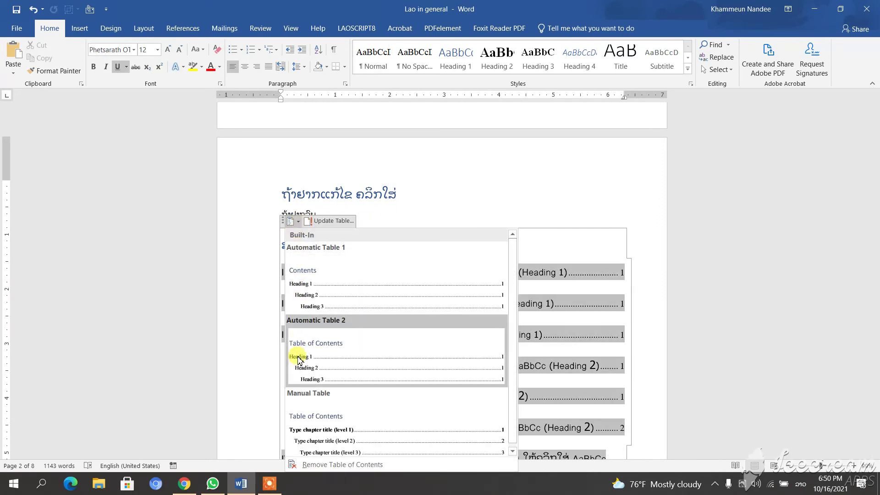
left_click(310, 465)
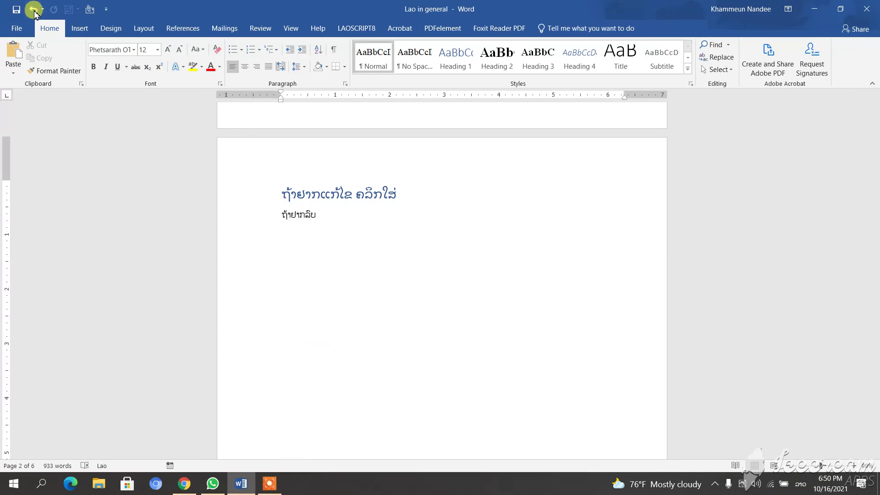
- Undo the removal of the table of contents and look over the table
left_click(33, 9)
left_click(351, 247)
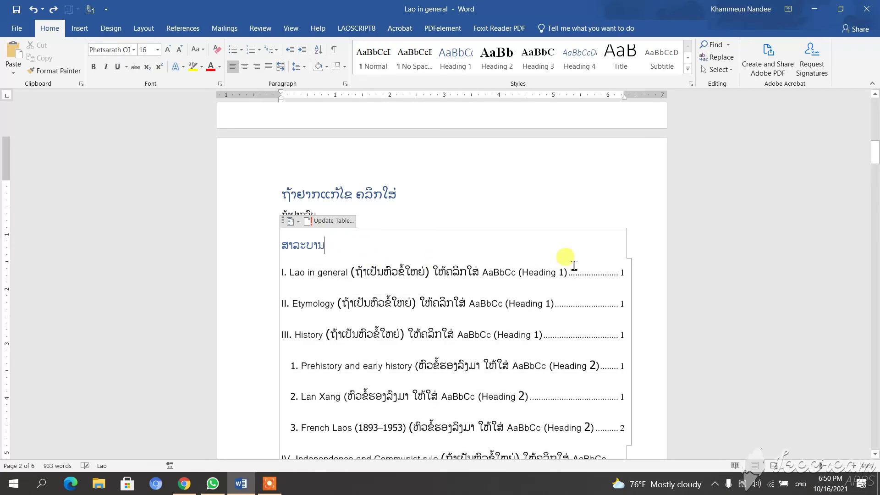
scroll(549, 270, "down", 1)
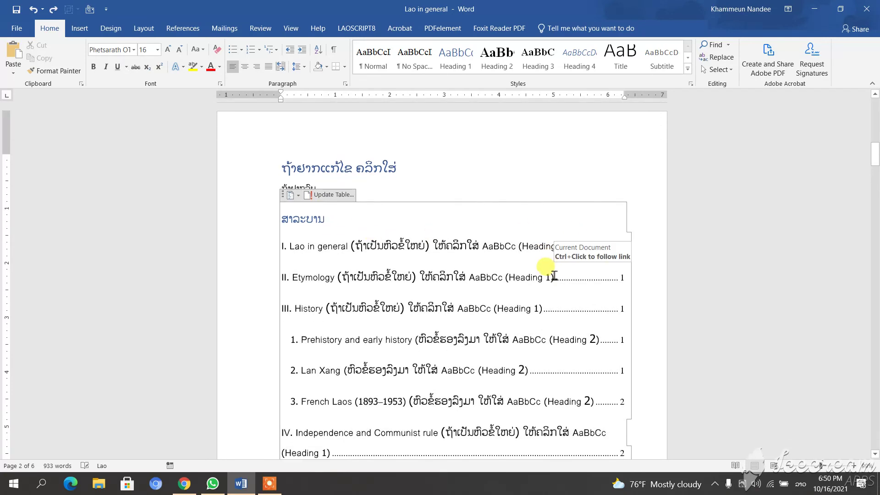
left_click(815, 6)
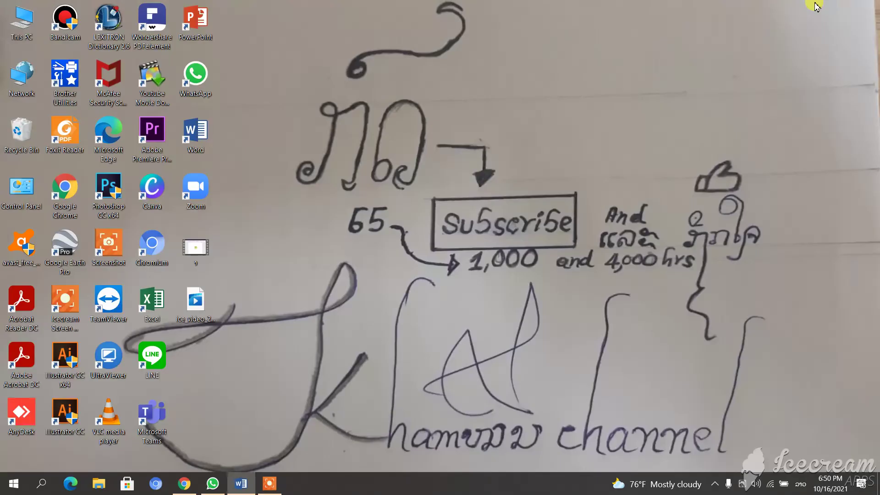
left_click(271, 487)
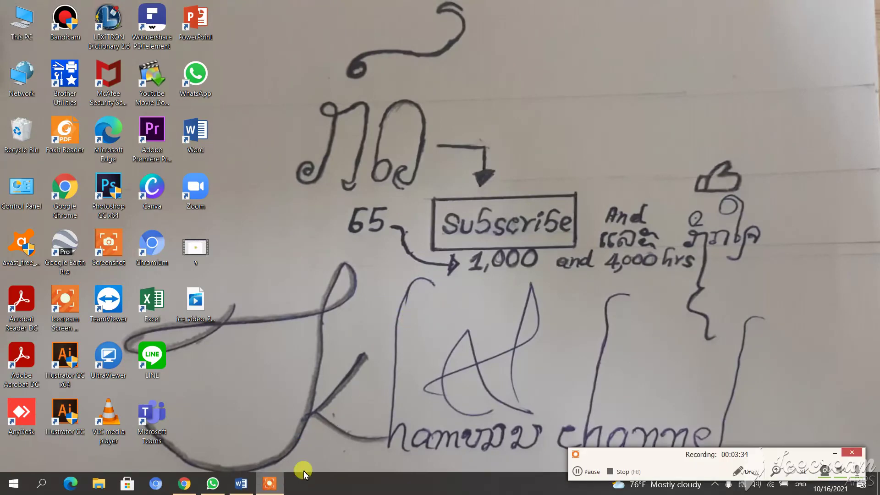